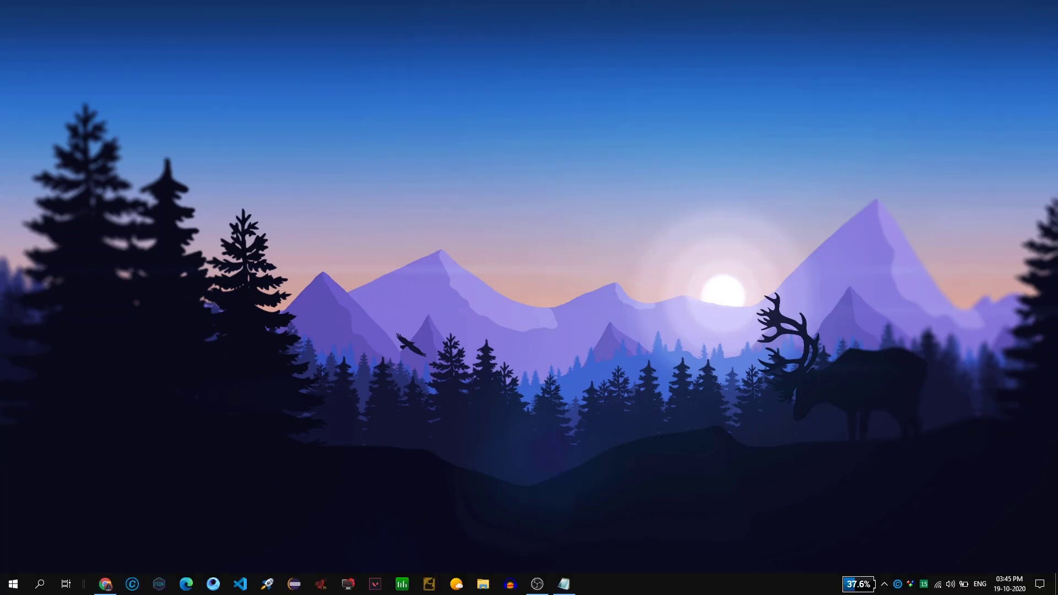
- From Chrome Settings, clear only cached images and files with the time range All time
left_click(106, 583)
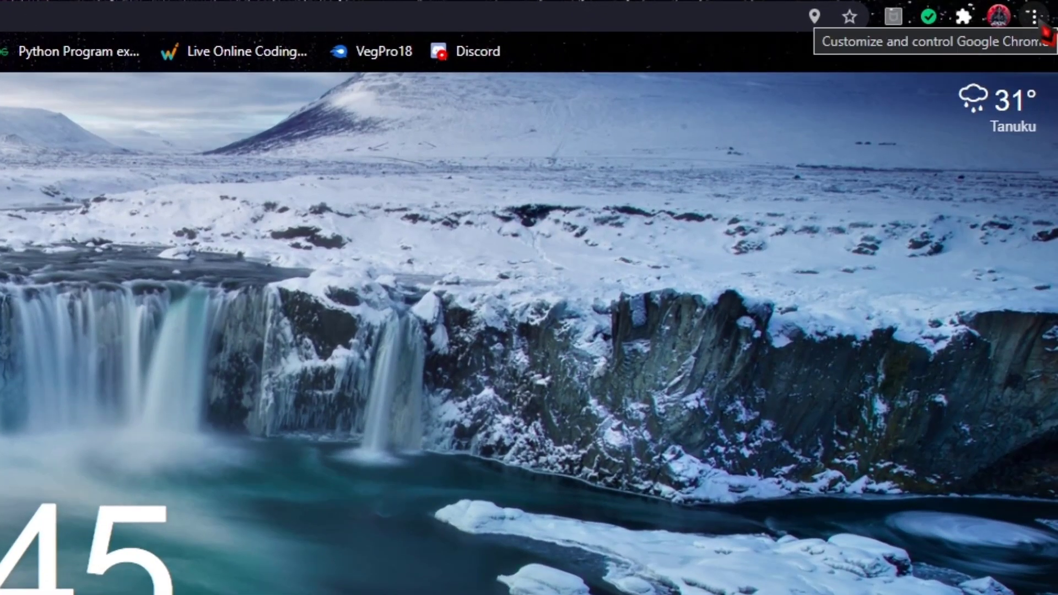
left_click(1035, 18)
mouse_move(837, 189)
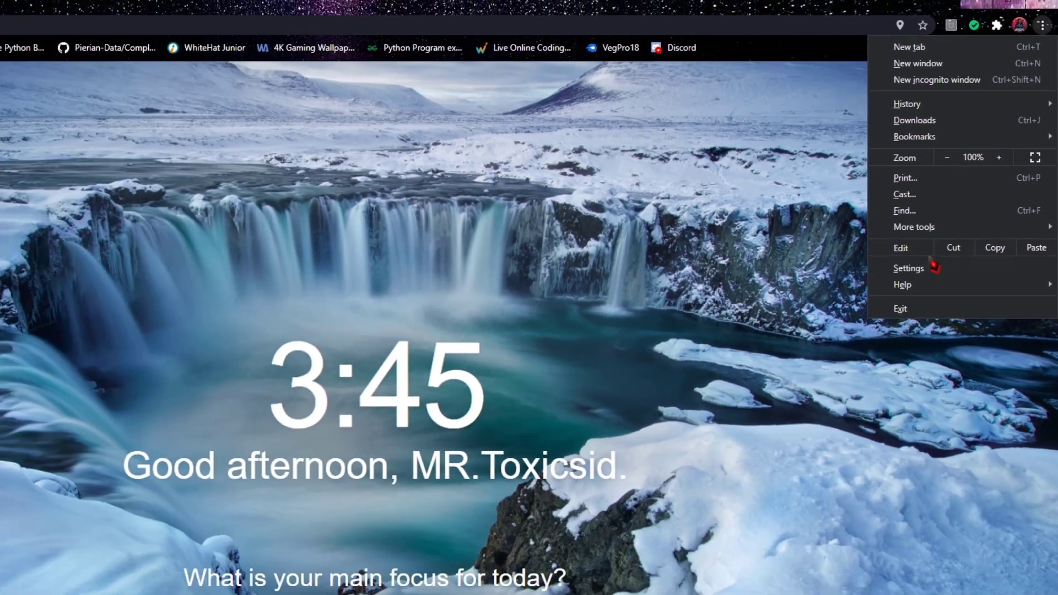
left_click(876, 388)
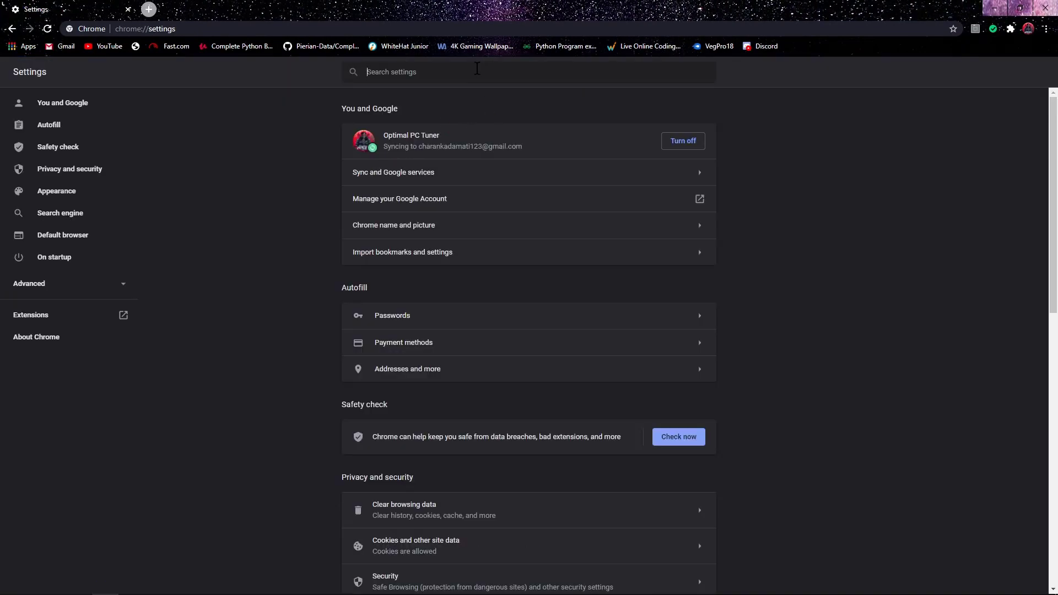
type("clear")
left_click(452, 134)
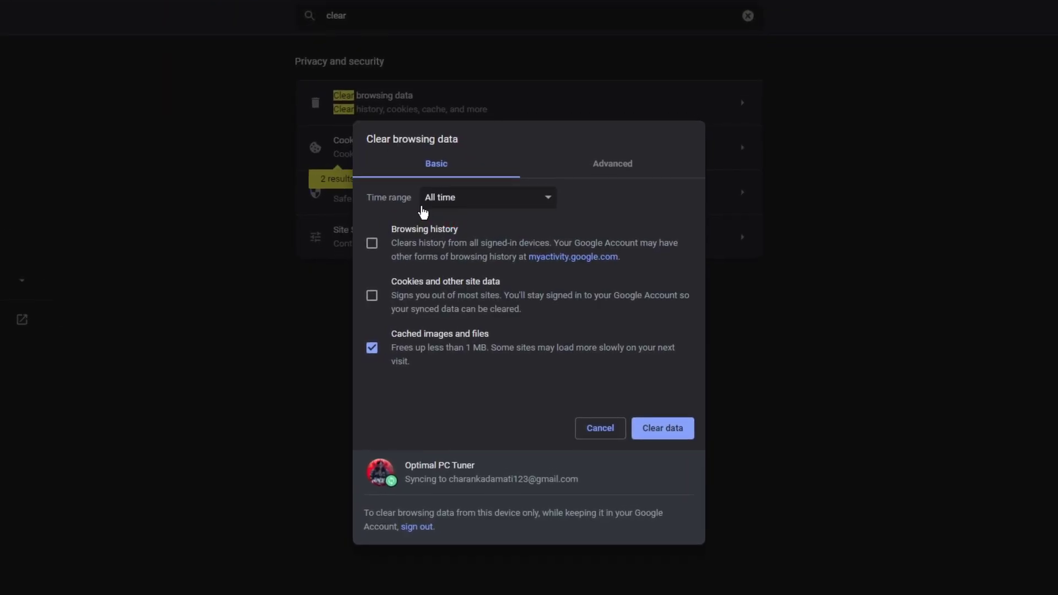
left_click(462, 205)
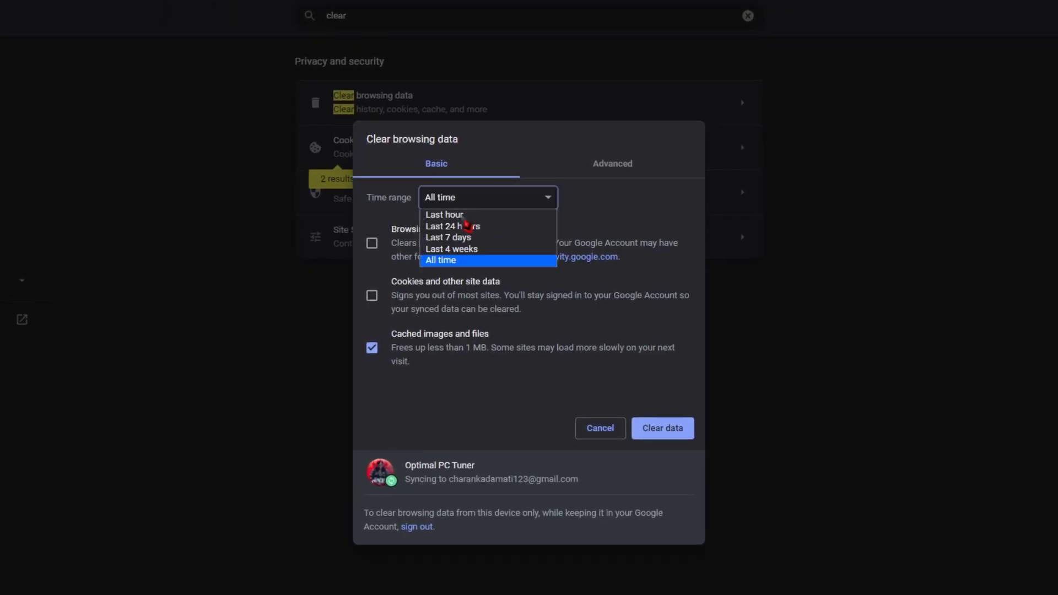
left_click(443, 260)
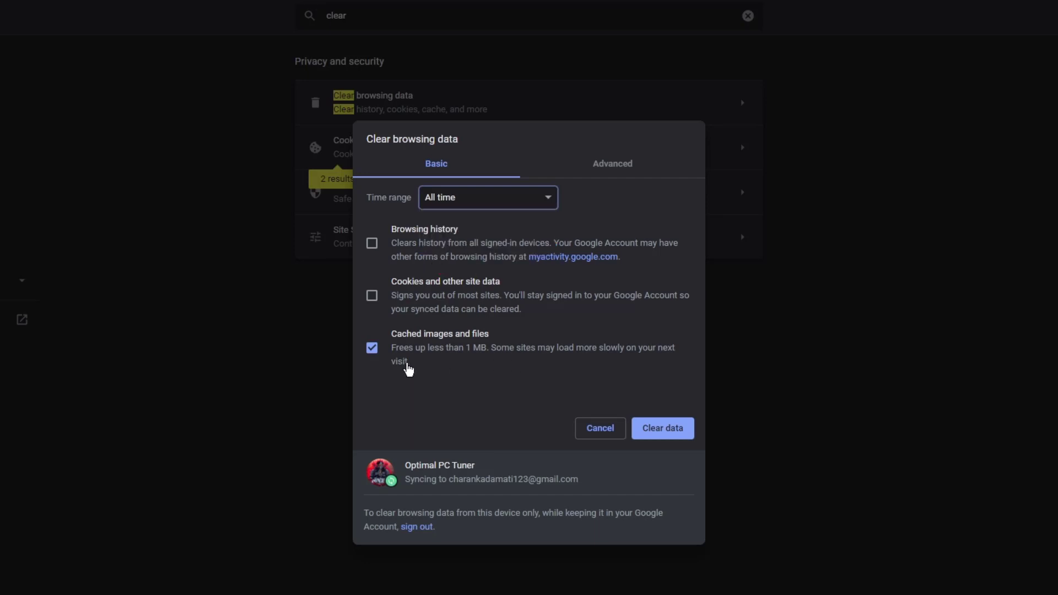
left_click(392, 346)
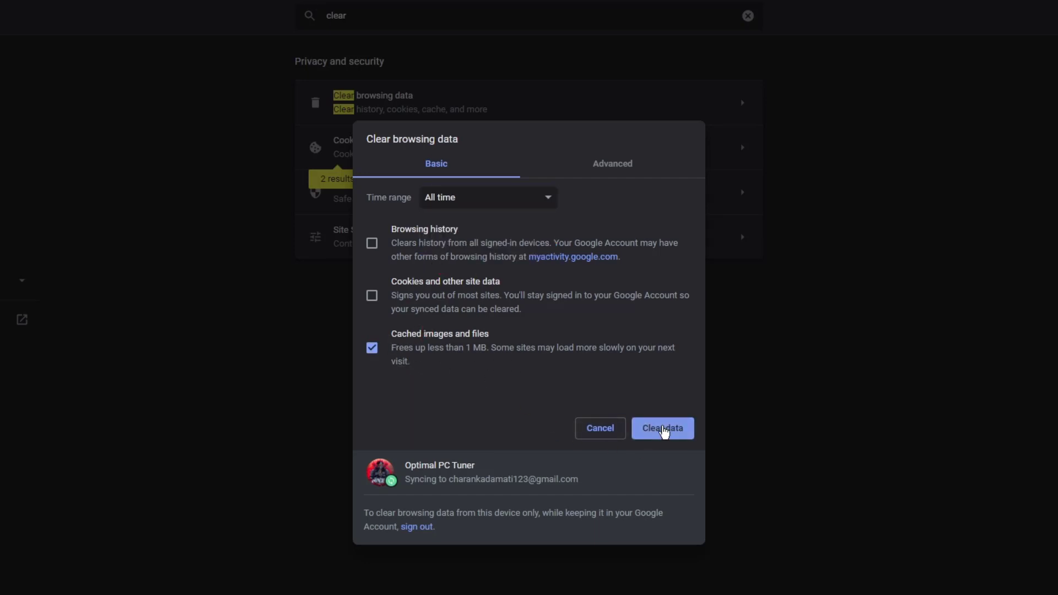
left_click(668, 432)
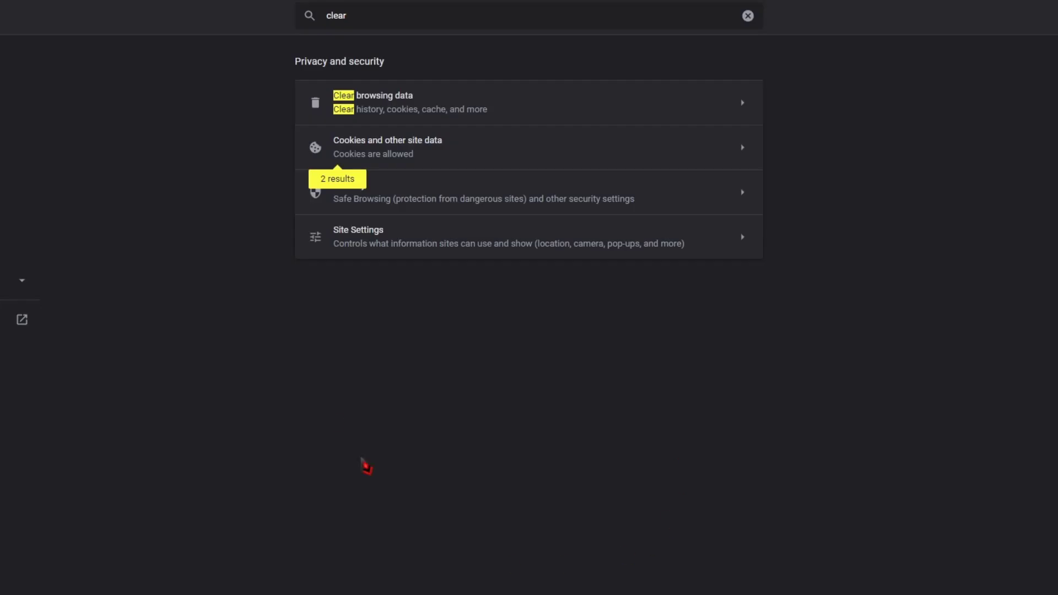
- Search settings for 'hard' and toggle Use hardware acceleration off and back on
double_click(365, 16)
key("BackSpace")
type("har")
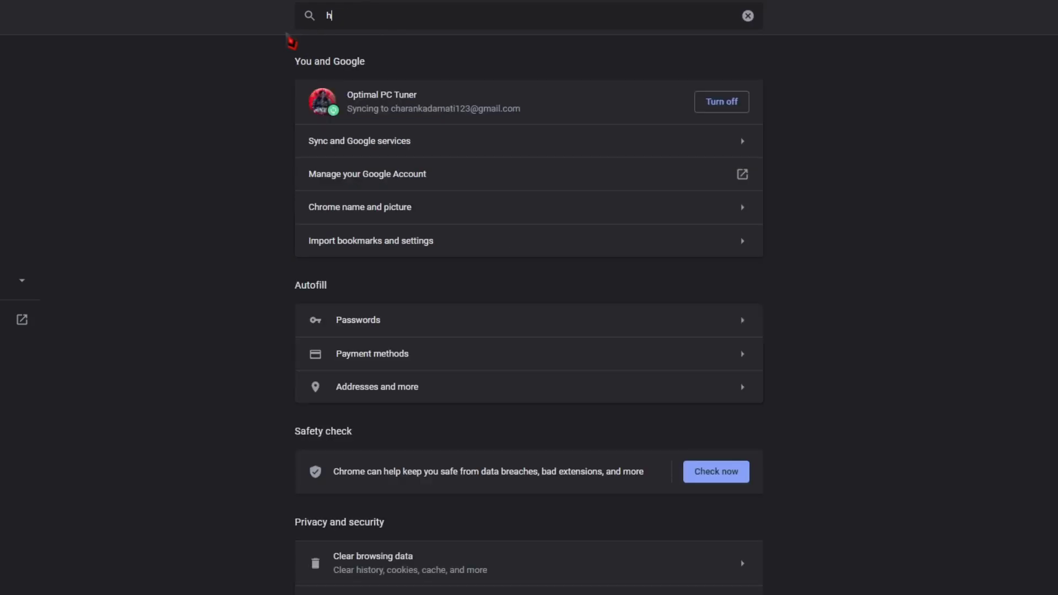
type("d")
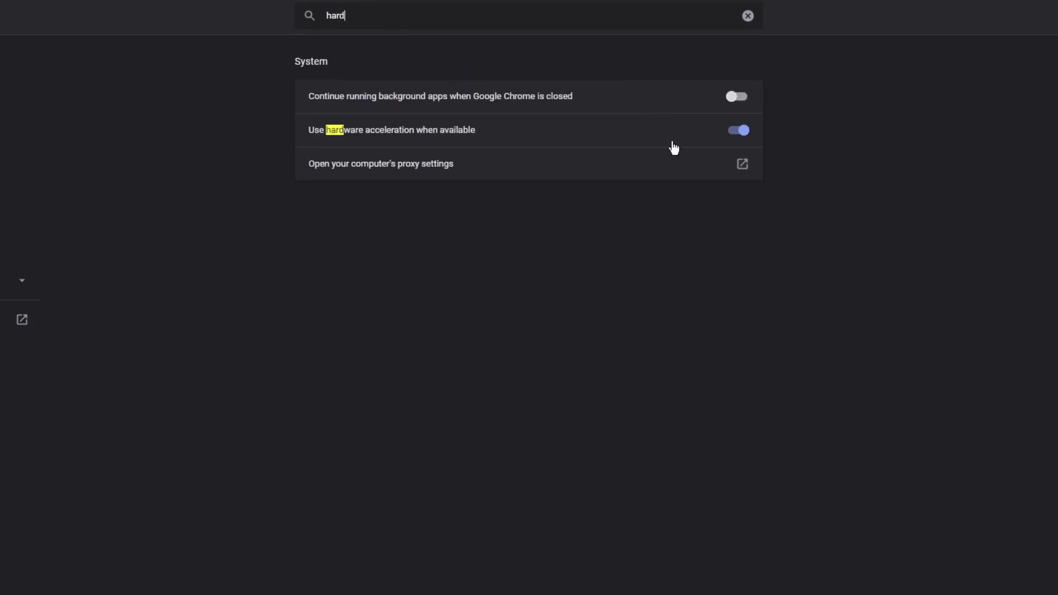
left_click(729, 134)
left_click(736, 130)
- Go to chrome://flags using the address copied from the Notepad note
left_click(564, 533)
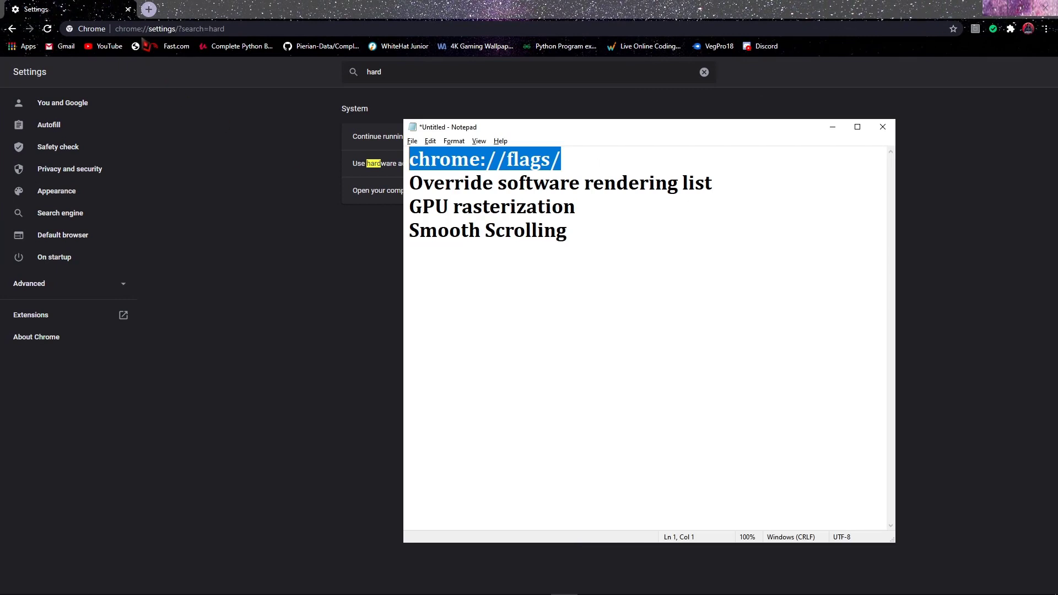
left_click(198, 29)
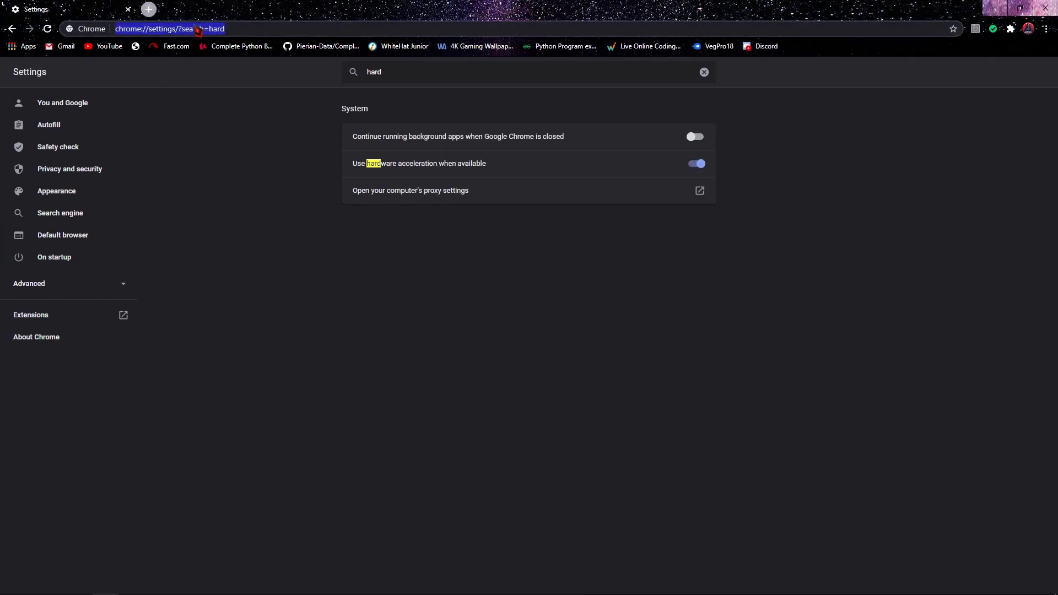
type("chrome://flags/")
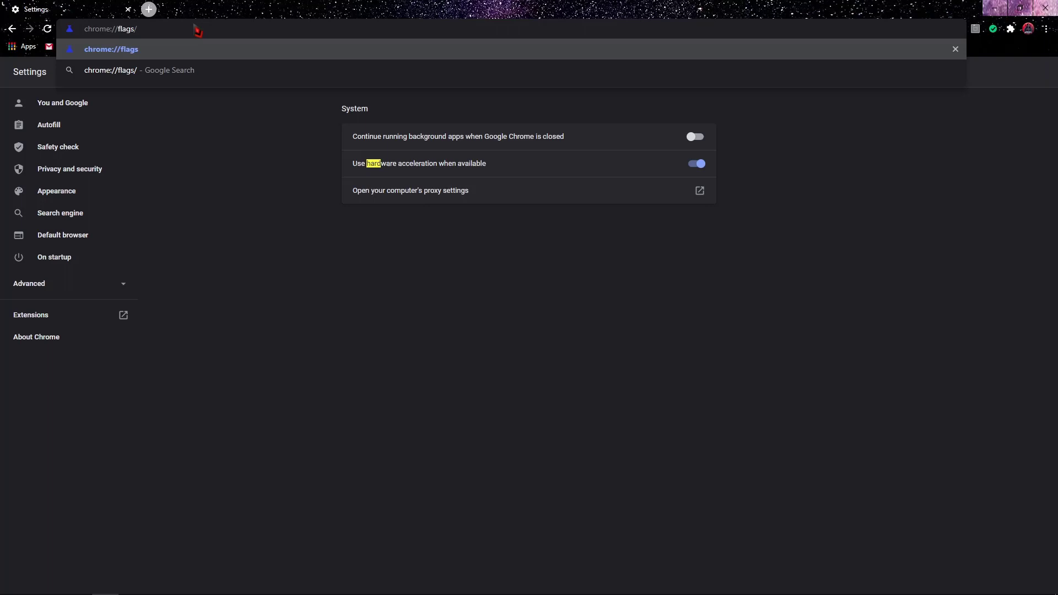
key("Return")
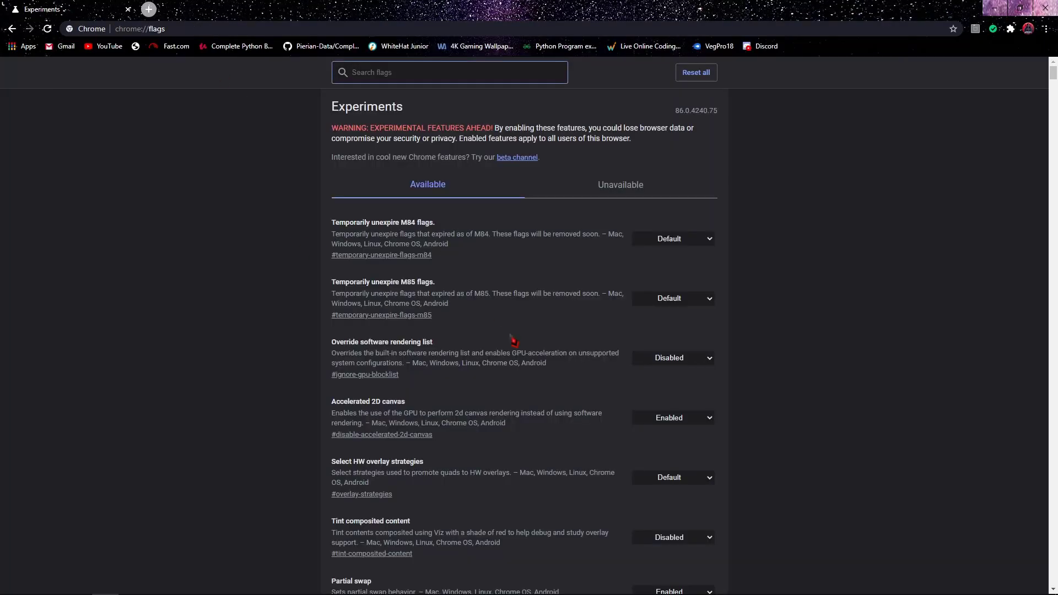
- Set Override software rendering list to Enabled and relaunch Chrome
left_click(565, 585)
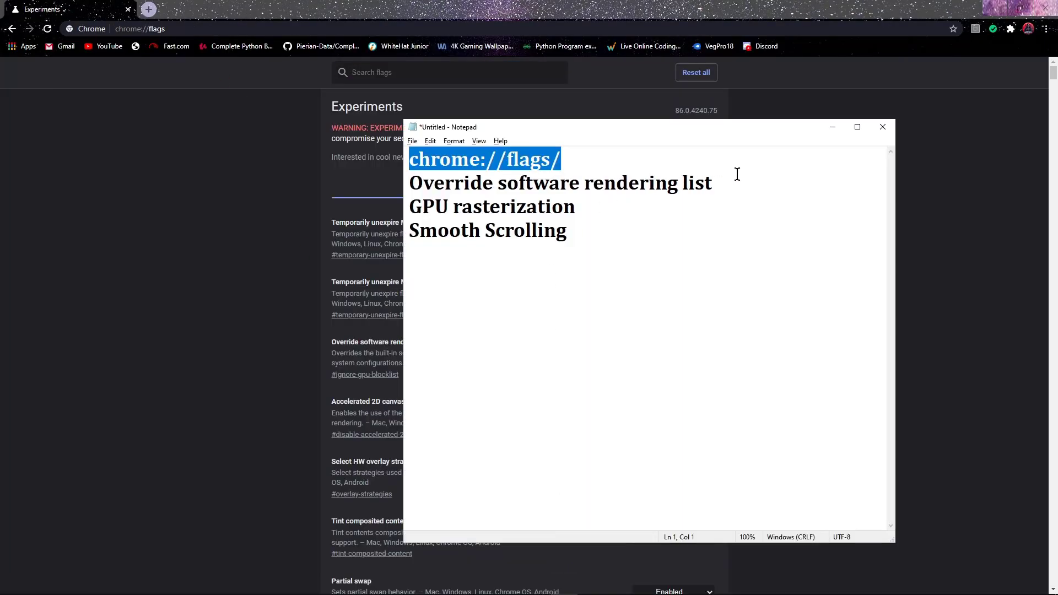
left_click_drag(737, 177, 398, 189)
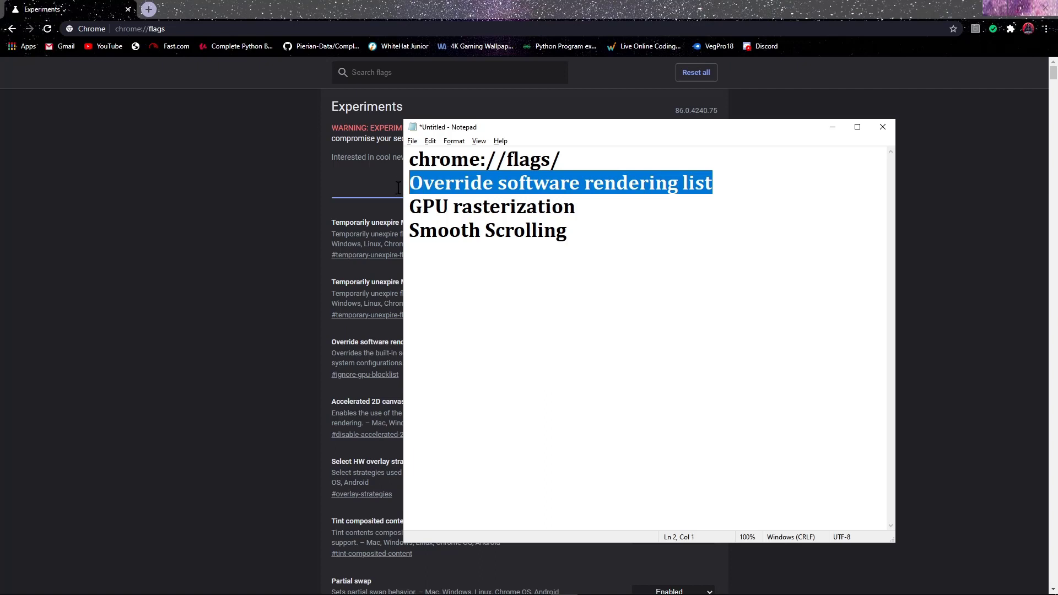
left_click(438, 78)
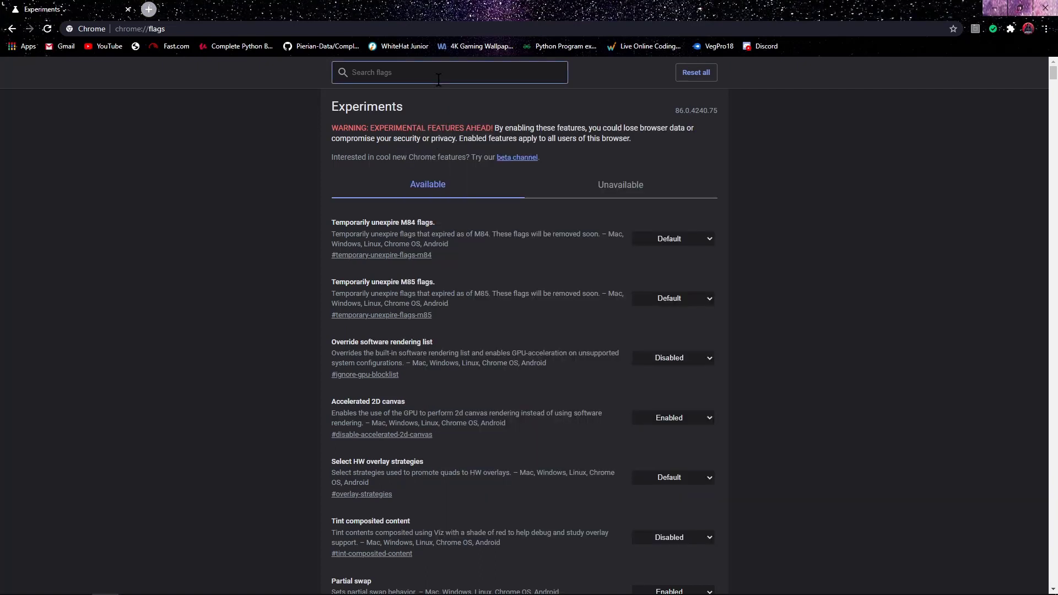
type("Override software rendering list")
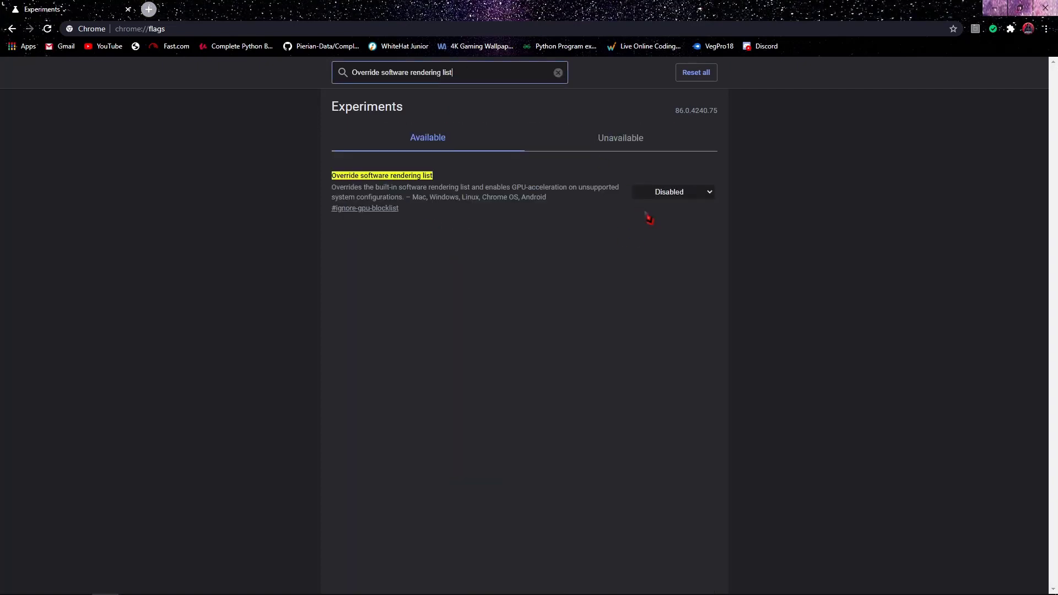
left_click(686, 195)
left_click(699, 213)
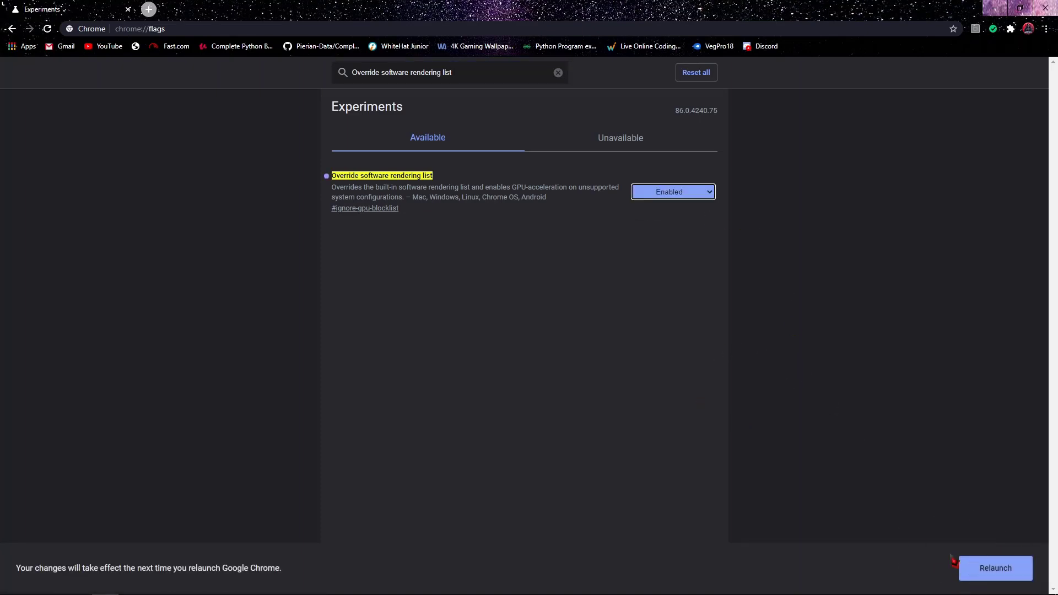
left_click(979, 571)
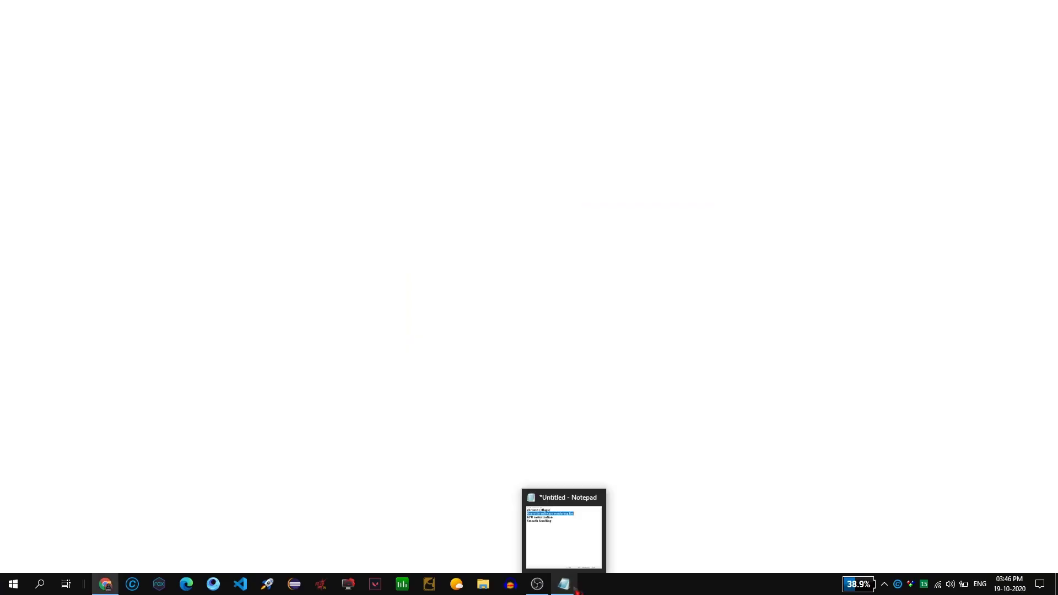
- Search flags for 'GPU rasterization', copied from the note, and set it to Enabled
left_click(577, 590)
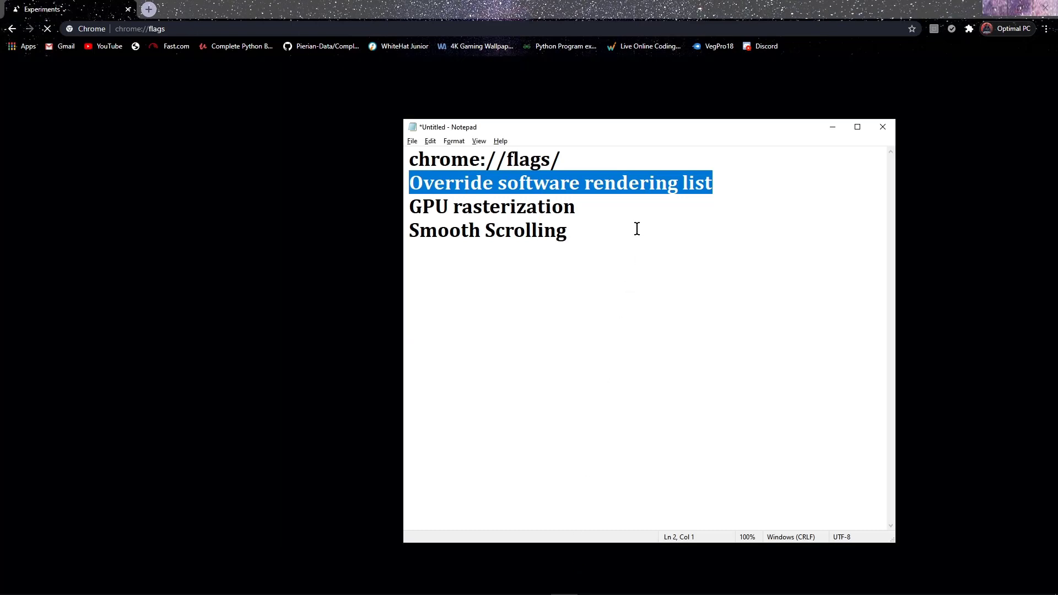
left_click_drag(619, 210, 405, 213)
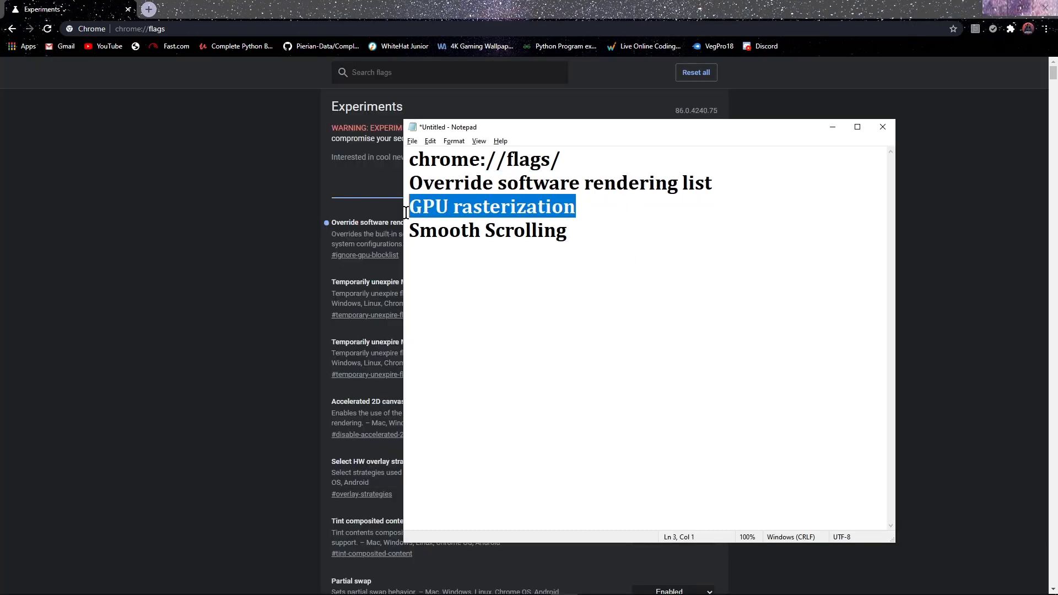
left_click(409, 77)
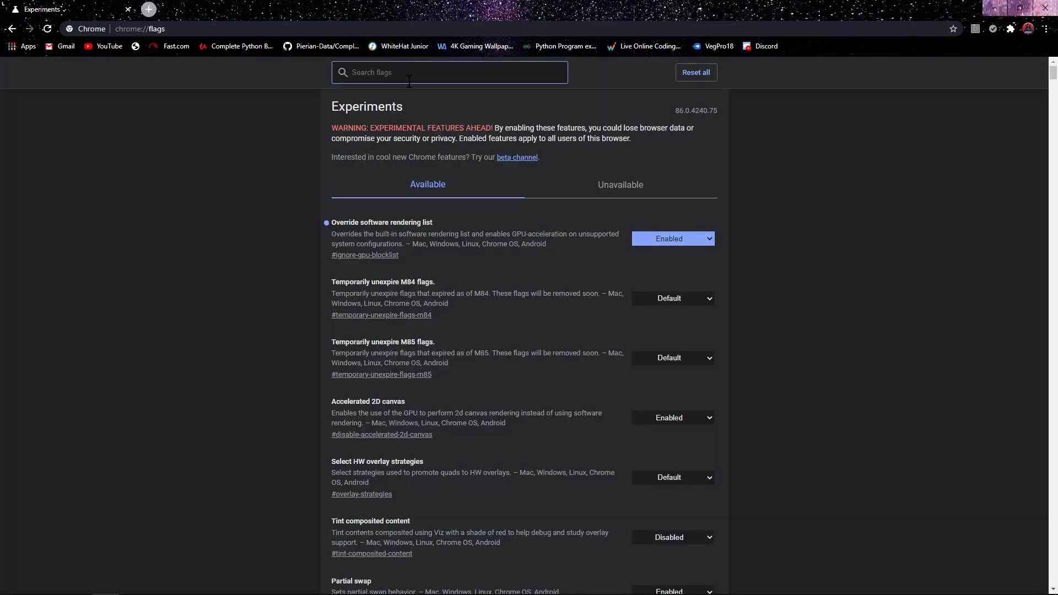
type("GPU rasterization")
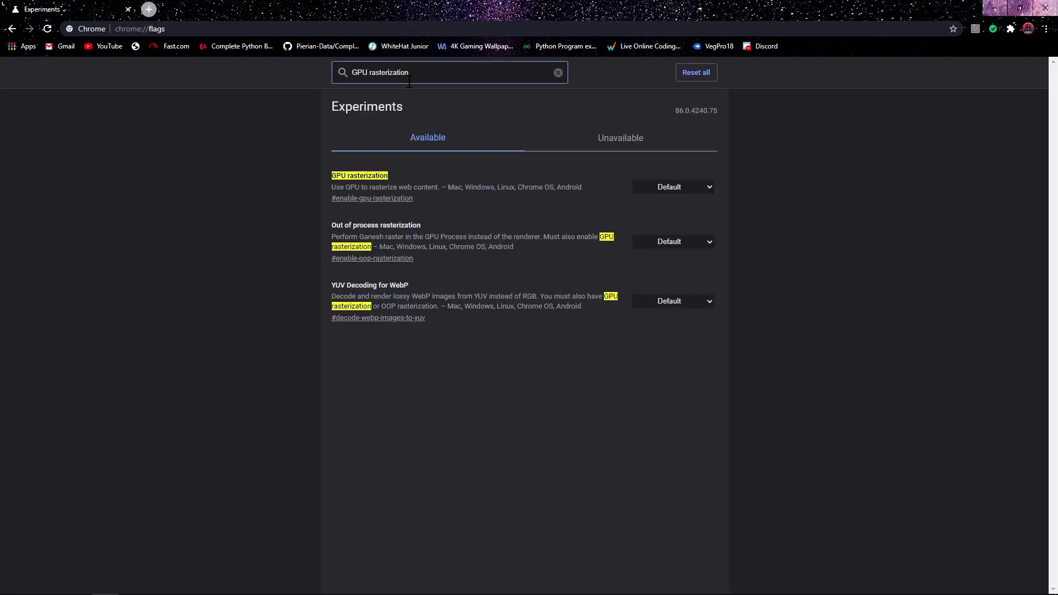
left_click(652, 190)
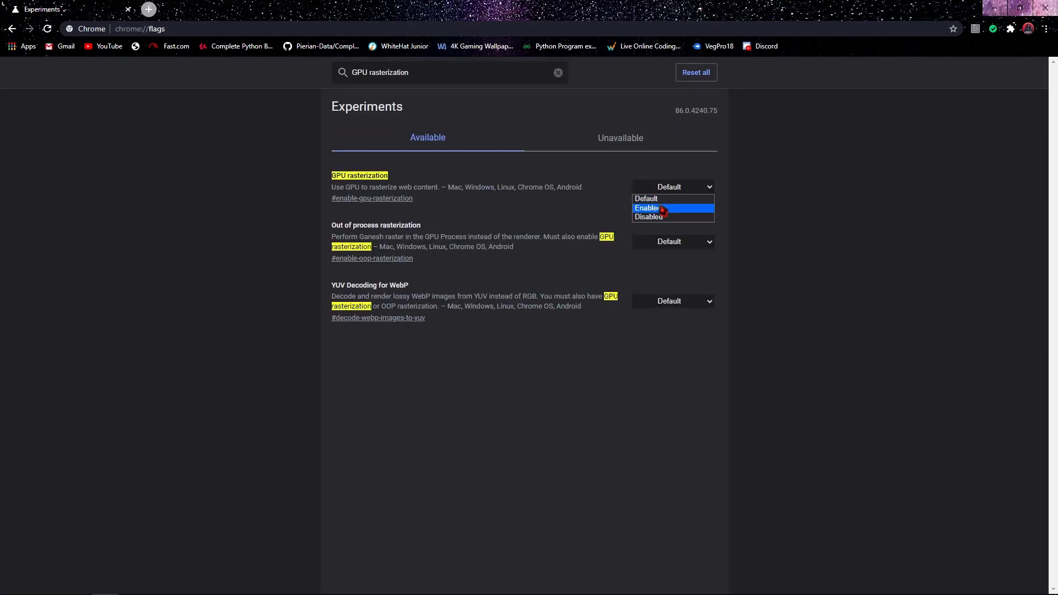
left_click(660, 209)
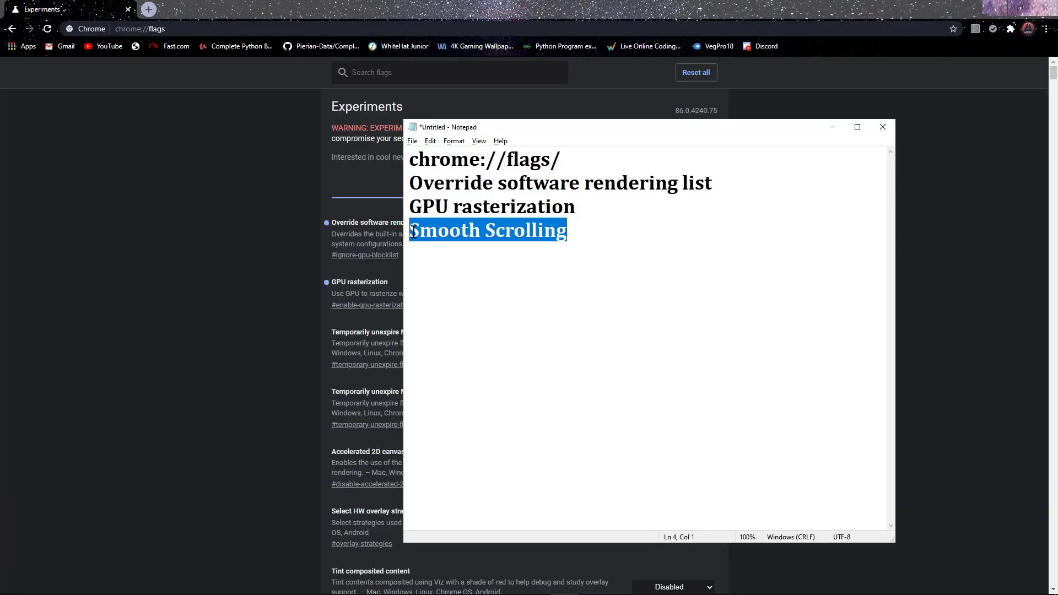
- Search flags for Smooth Scrolling and set that flag to Enabled
left_click(427, 75)
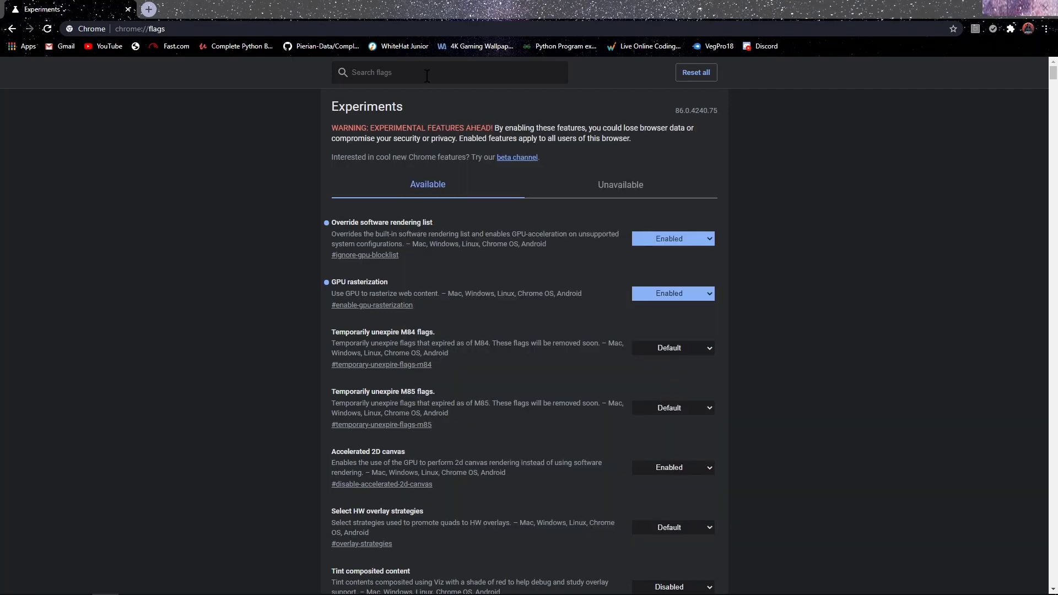
type("Smooth Scrolling")
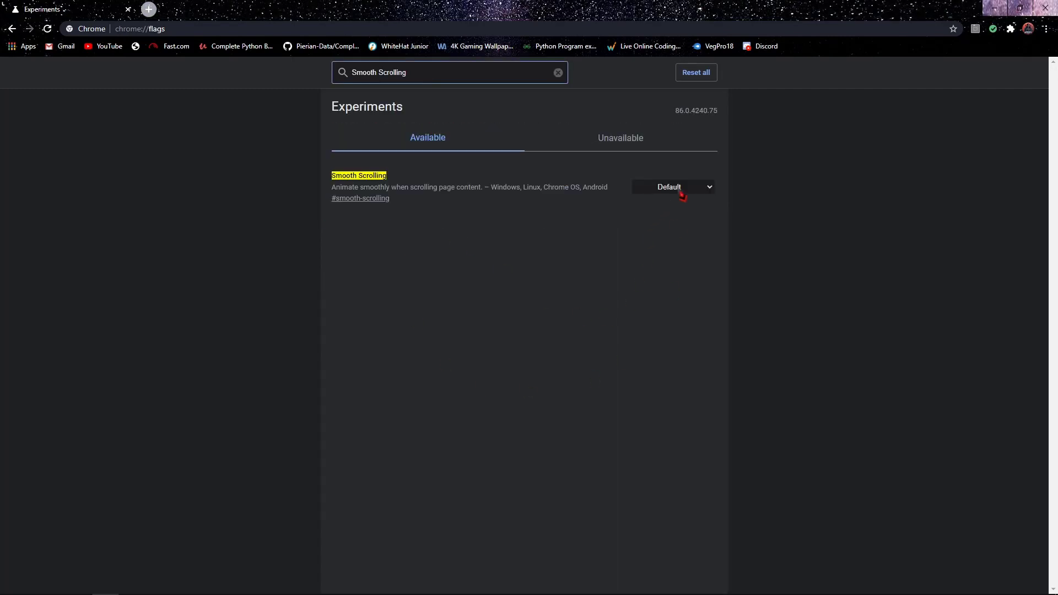
left_click(681, 190)
left_click(653, 207)
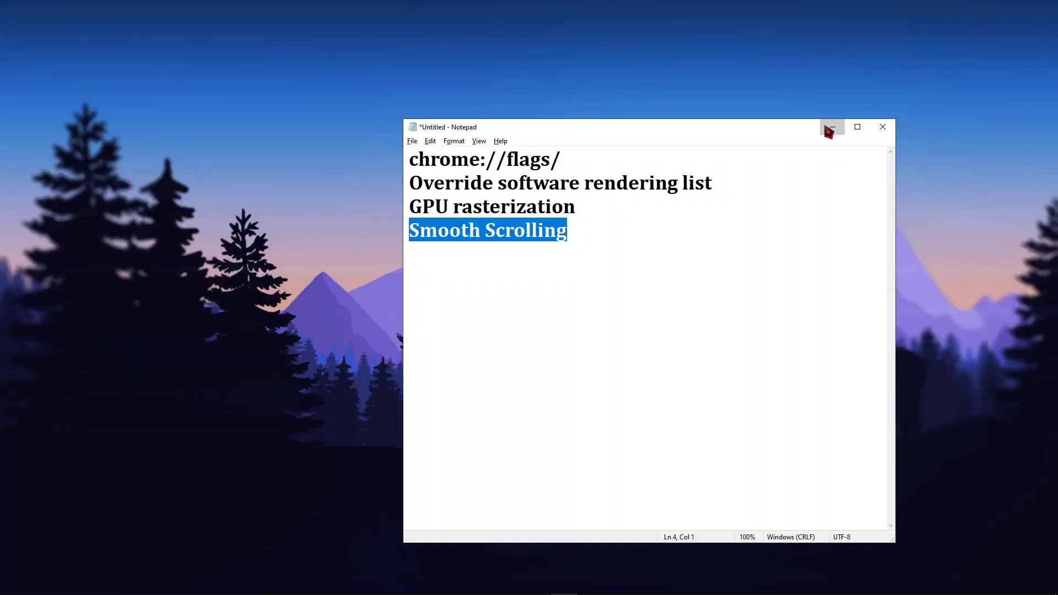
- Minimize Chrome, turn off 'Let apps run in the background', and close Settings
left_click(828, 125)
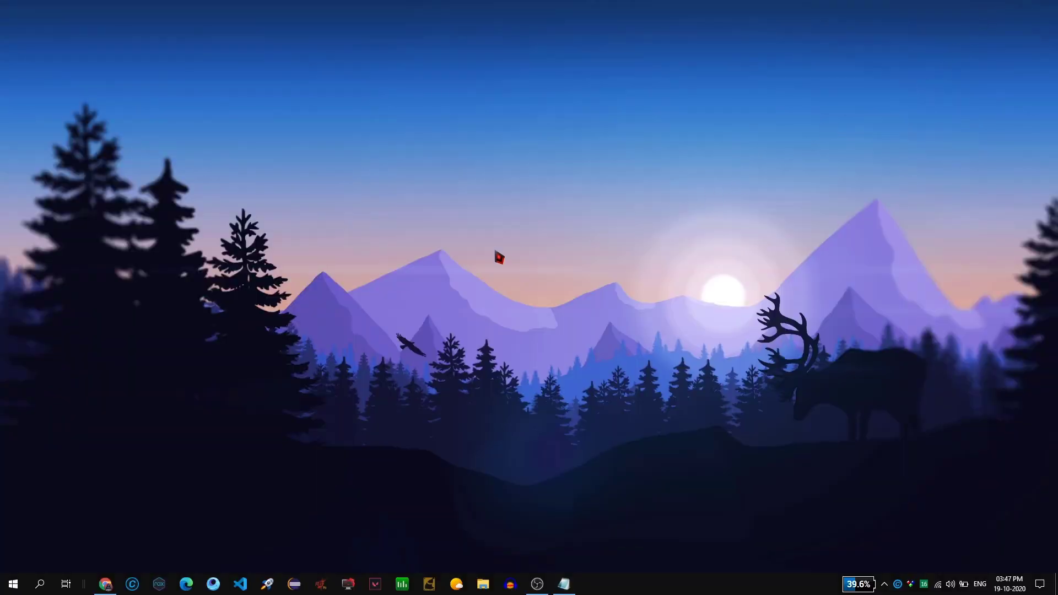
key("super")
type("back")
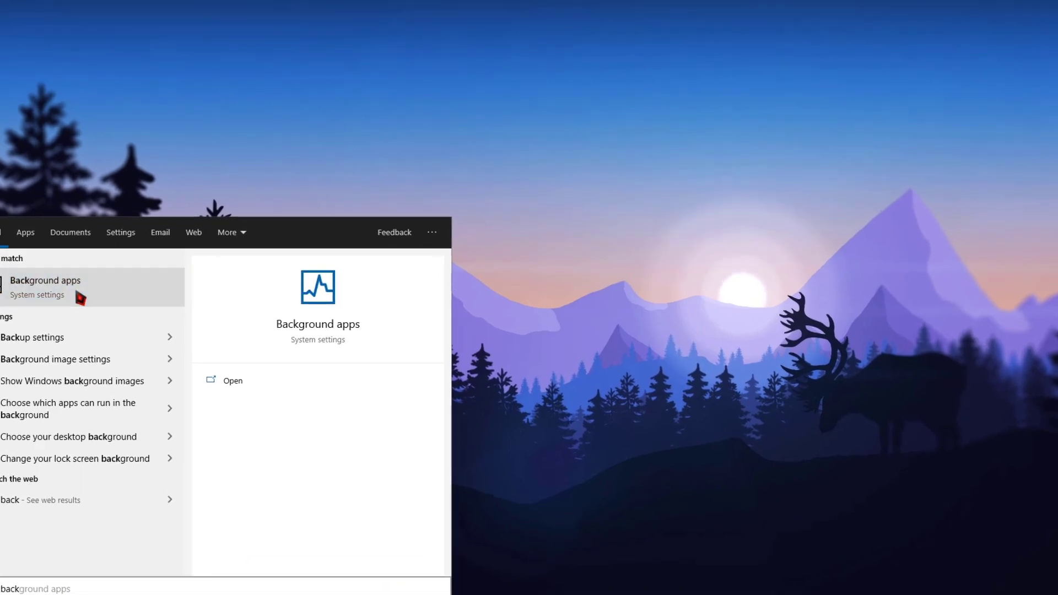
left_click(75, 285)
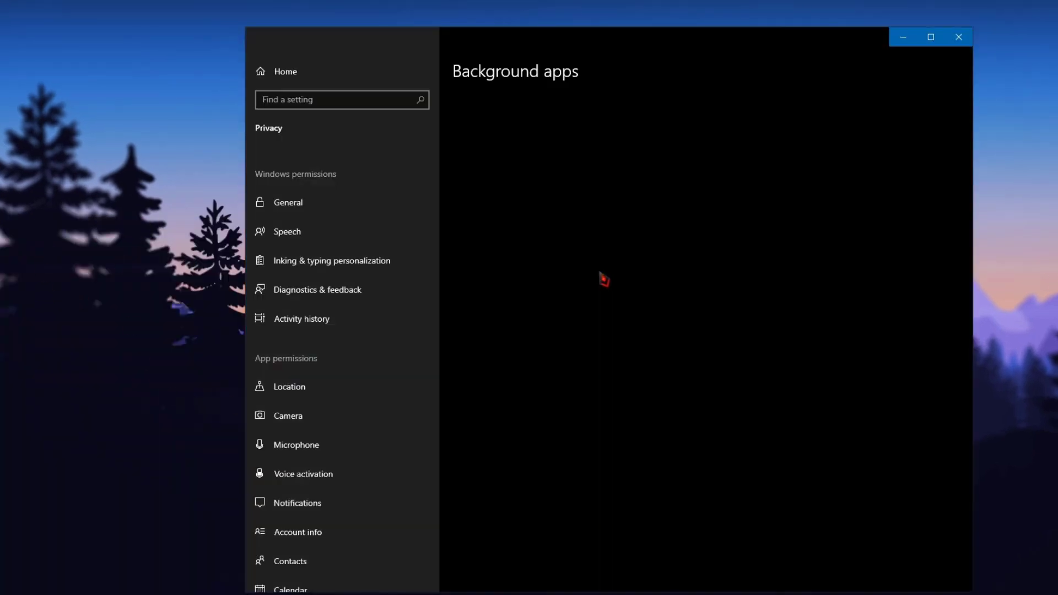
left_click(495, 144)
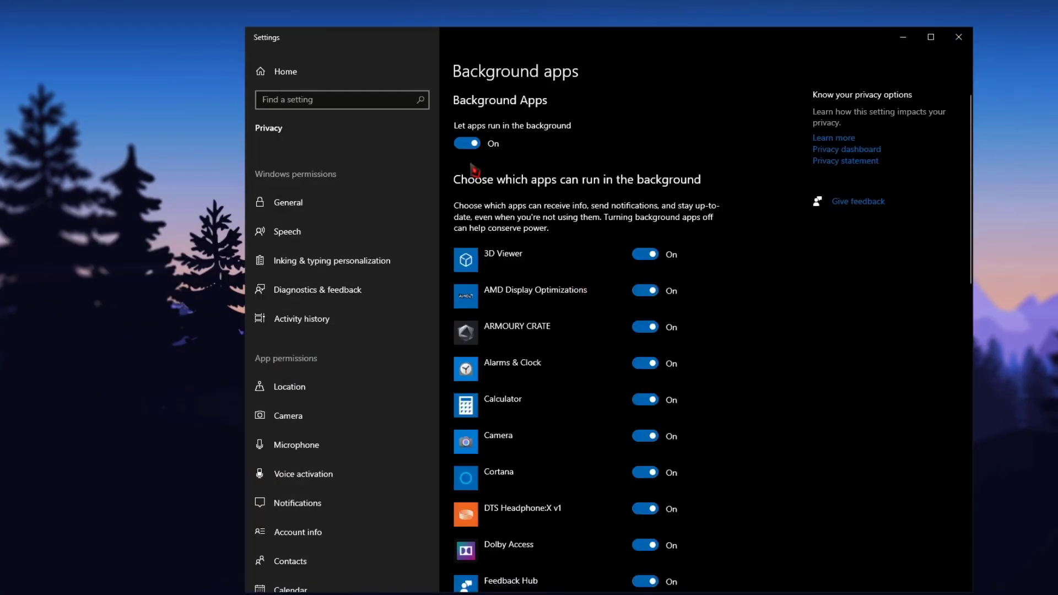
left_click(470, 145)
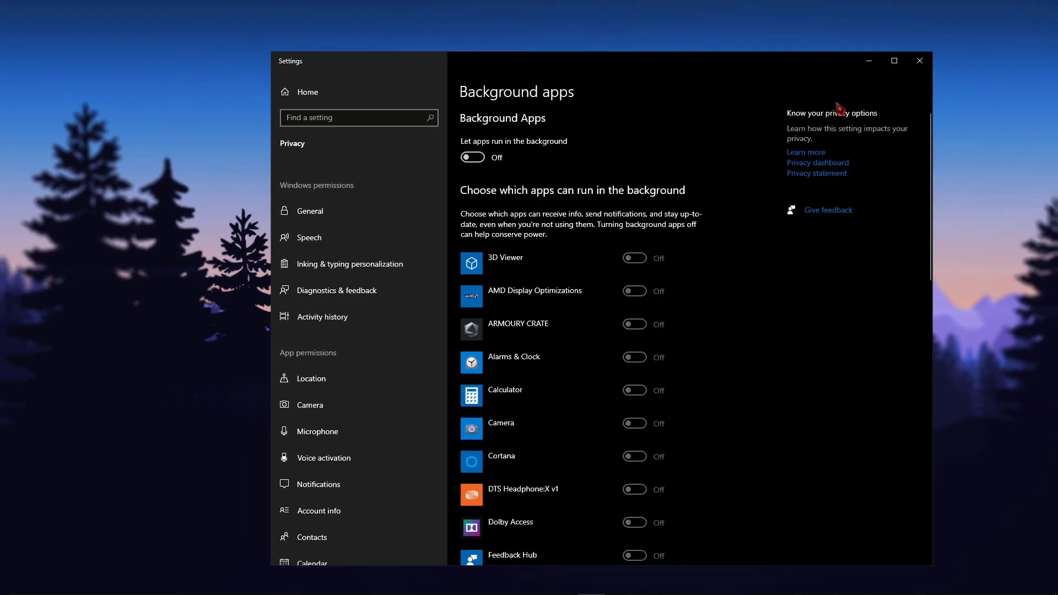
left_click(920, 61)
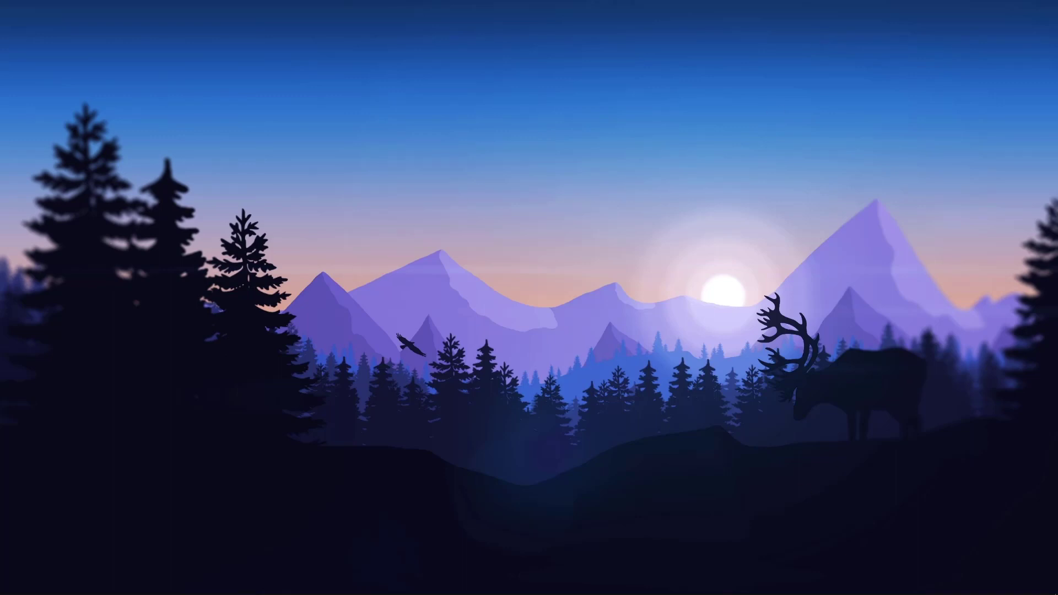
- Set chrome.exe to Below normal priority in Task Manager's Details list
right_click(708, 589)
left_click(738, 536)
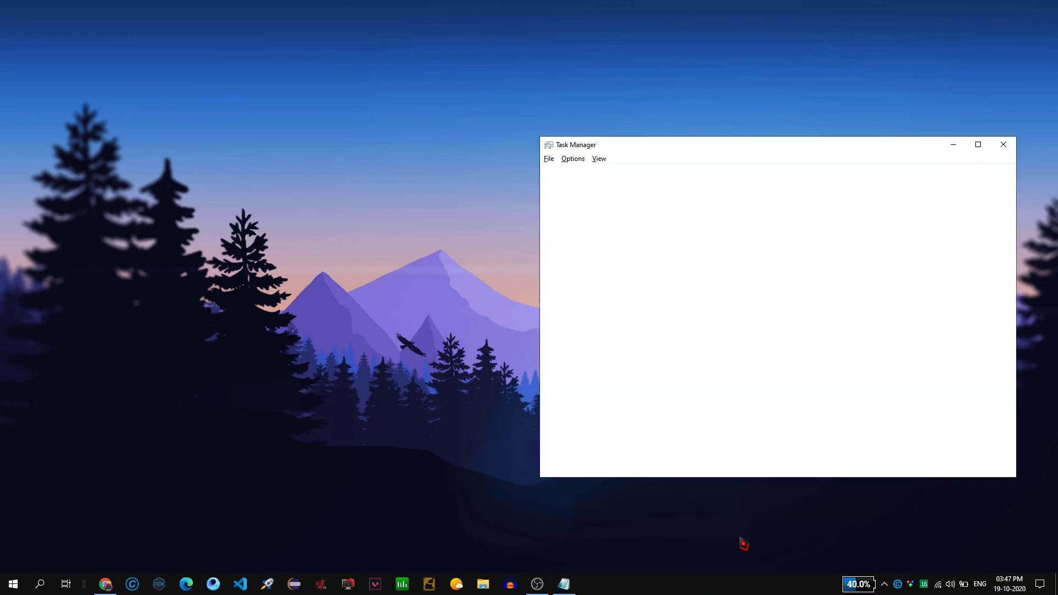
left_click(720, 172)
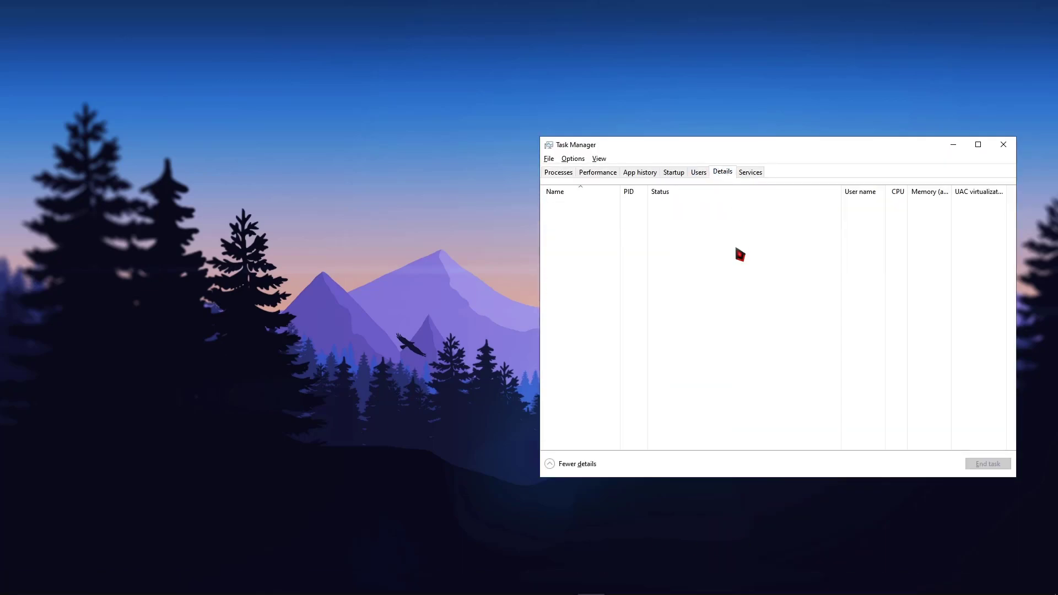
scroll(631, 327, "down", 2)
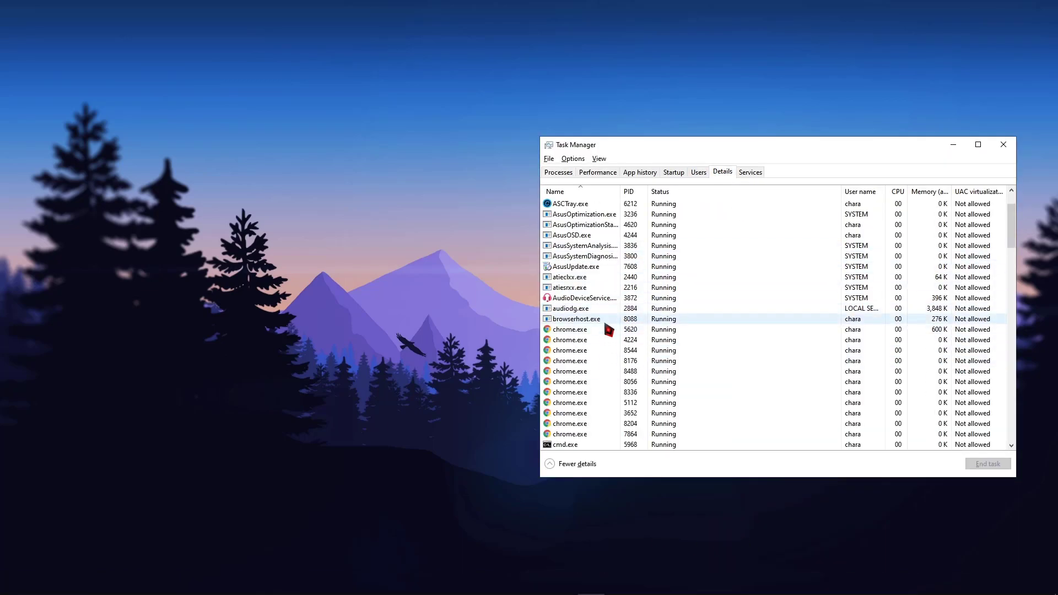
right_click(584, 331)
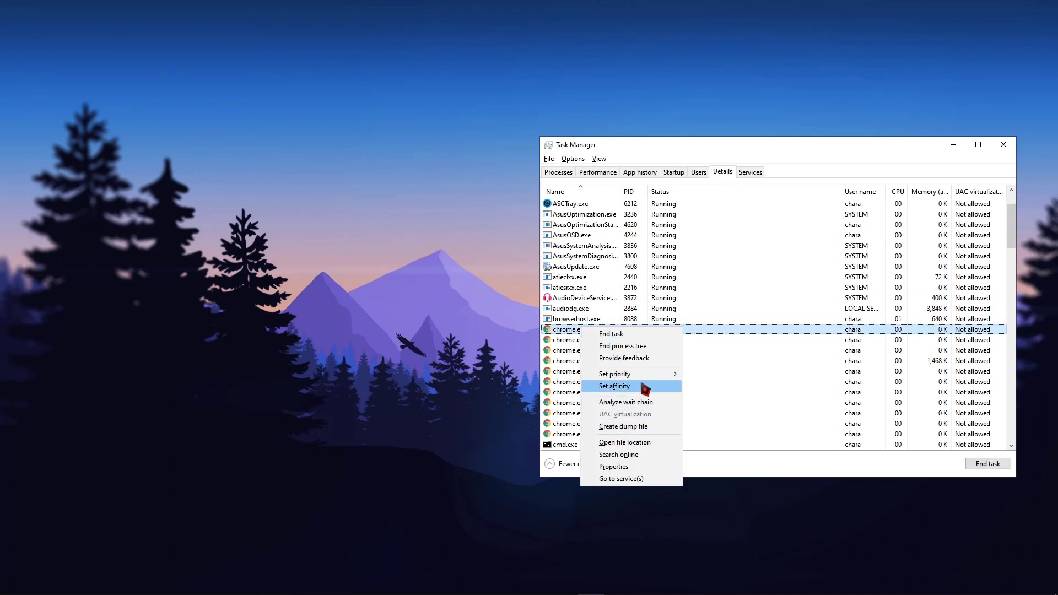
mouse_move(614, 374)
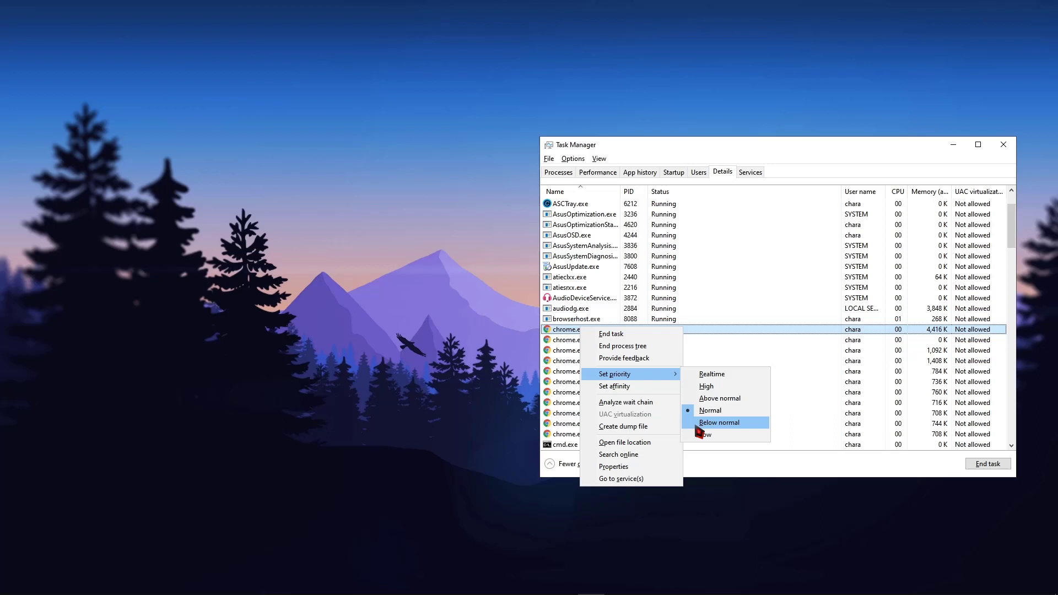
left_click(702, 424)
left_click(560, 321)
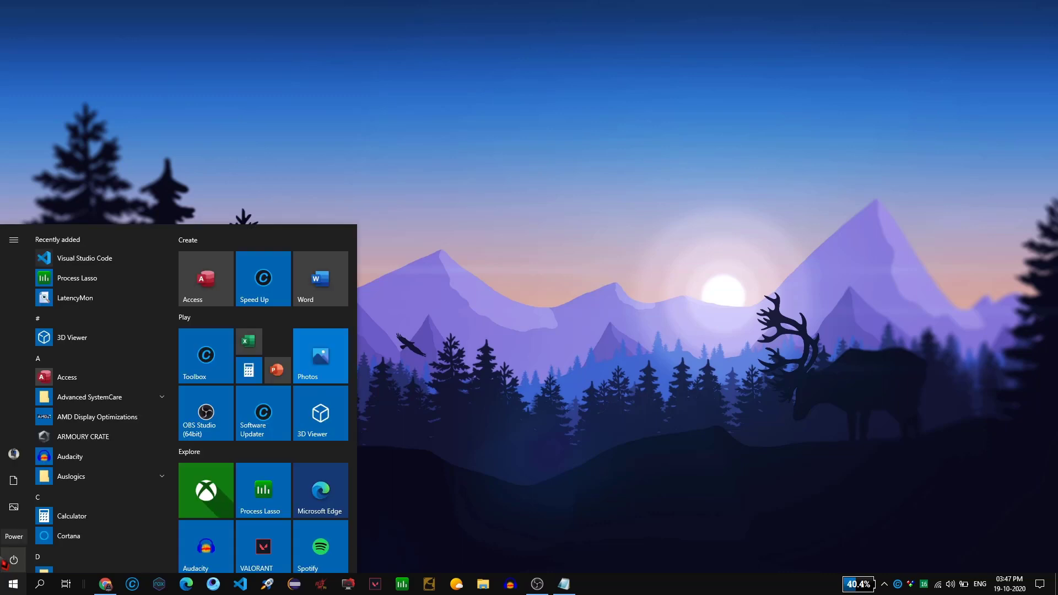
- Choose Restart from the Start menu's power options
left_click(16, 559)
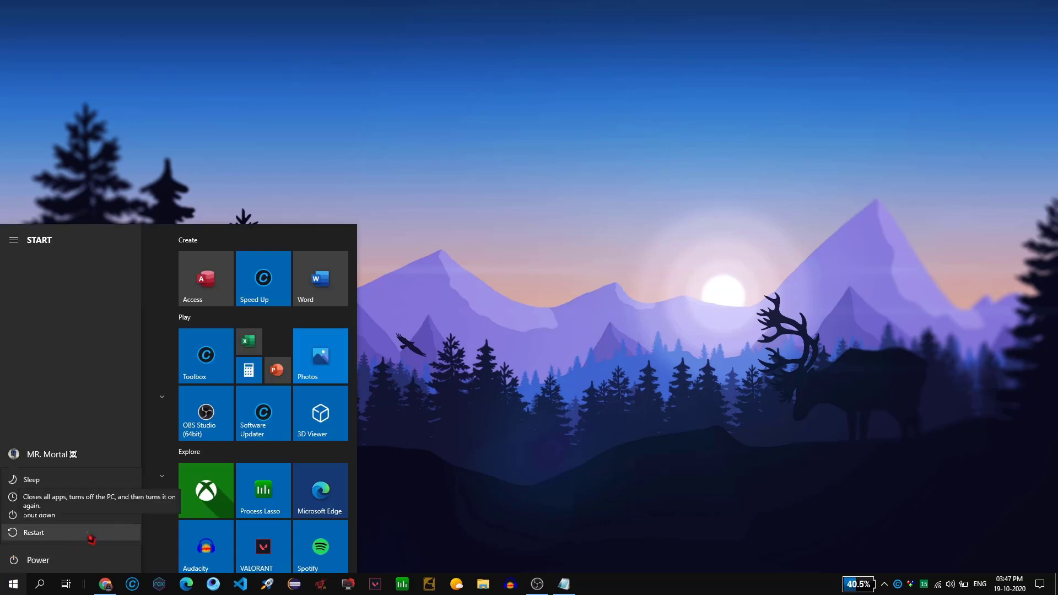
key("Escape")
key("Escape")
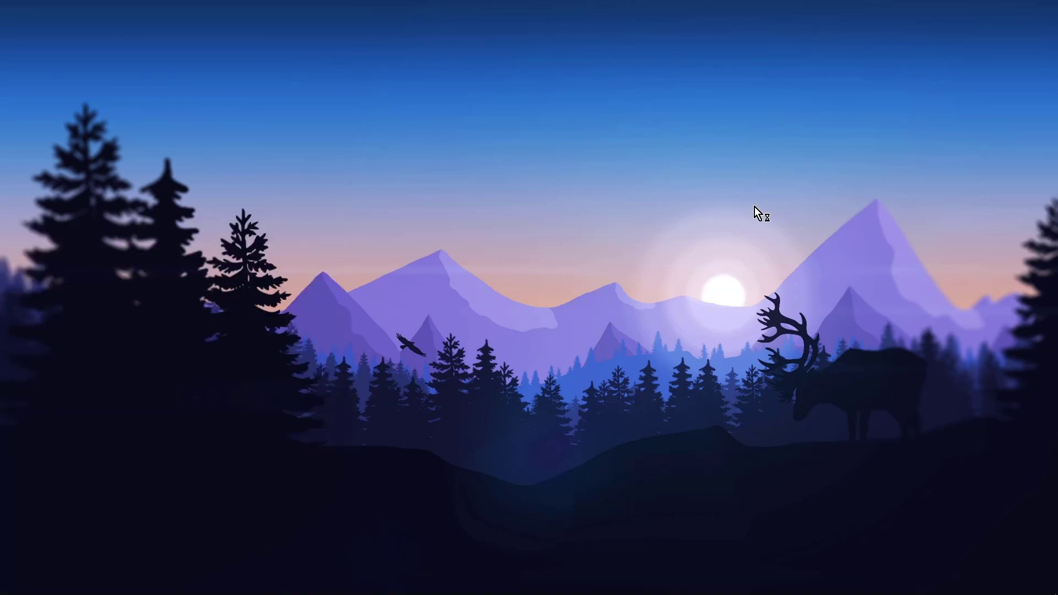